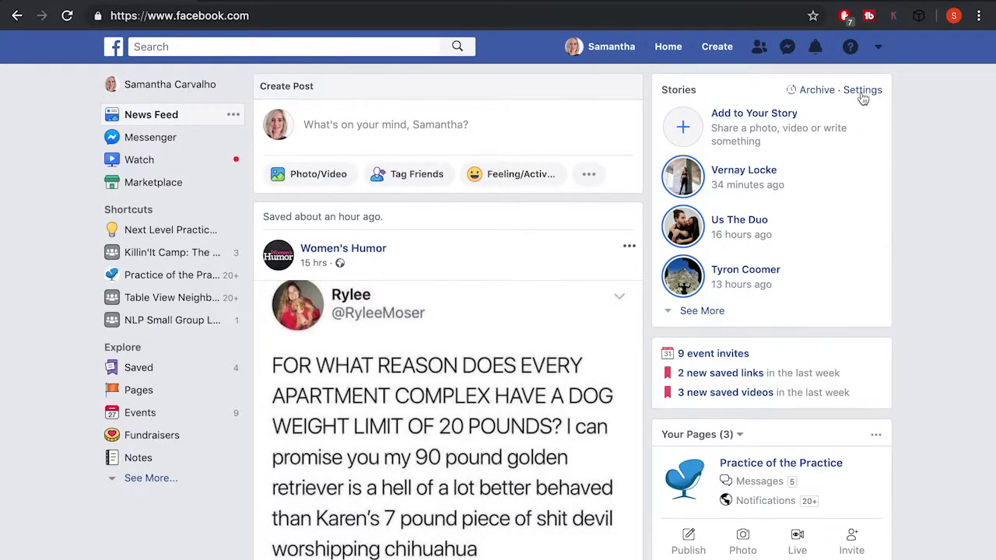
# Step: Go to Manage Groups from the account menu and start creating a new group
pyautogui.click(878, 49)
pyautogui.click(794, 268)
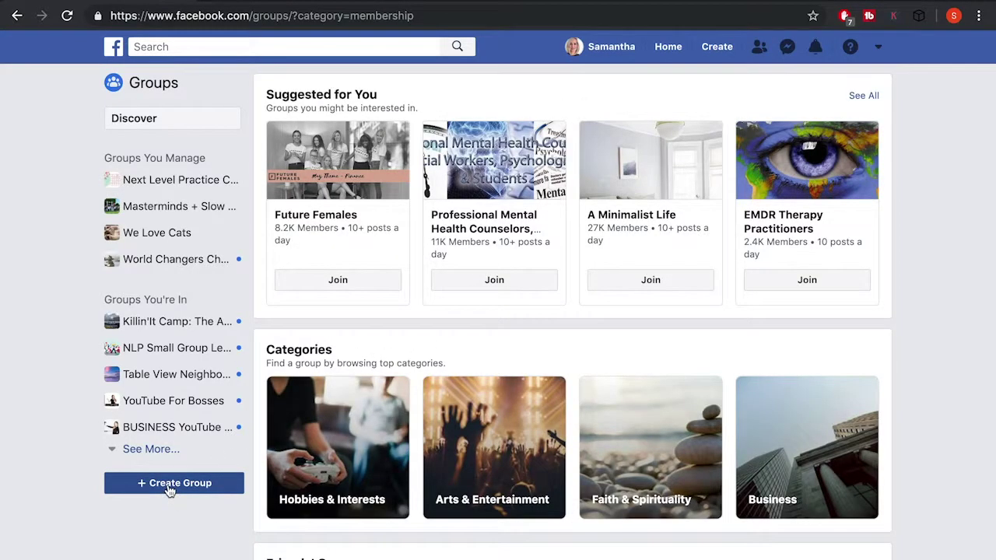
pyautogui.click(170, 485)
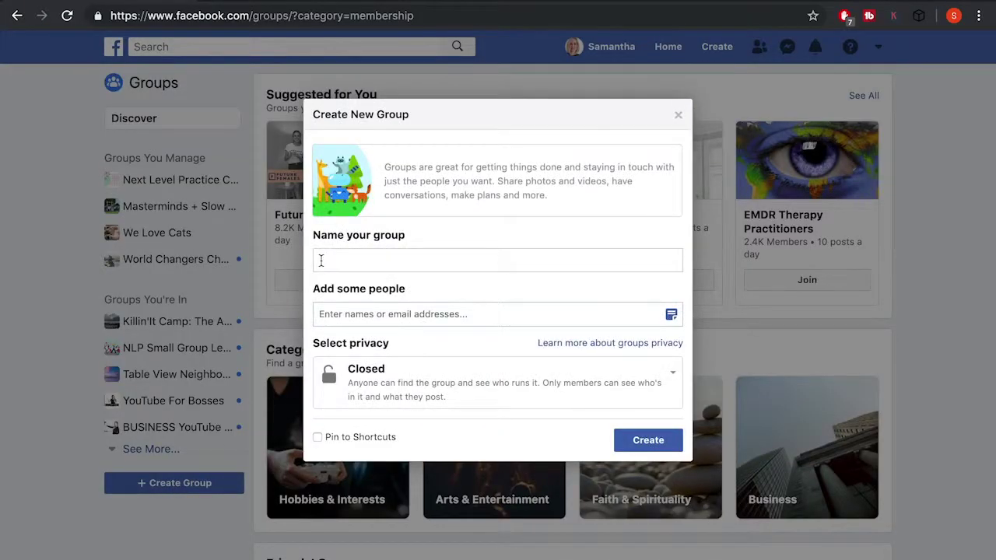
# Step: Name the group 'We Love Cats!' and add one matching friend as a member
pyautogui.click(321, 260)
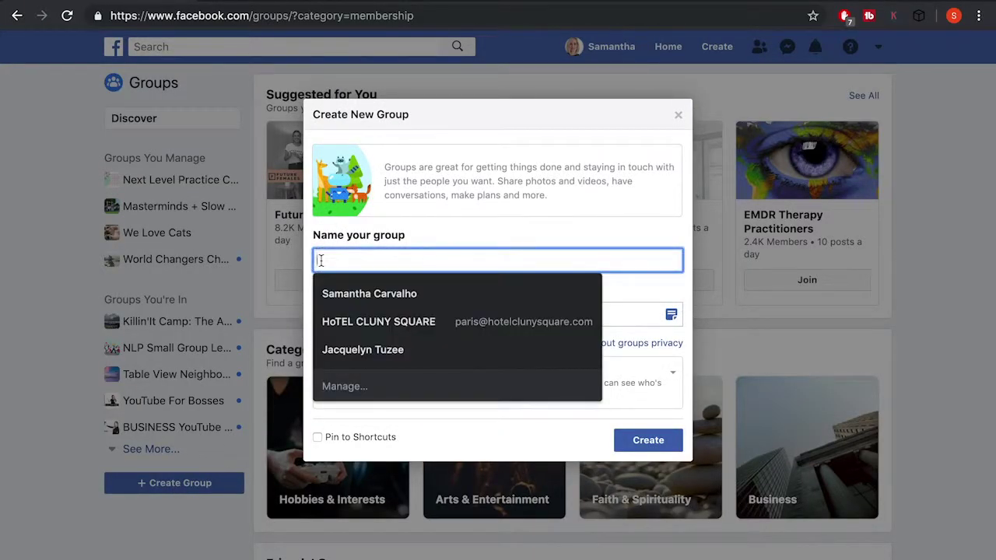
pyautogui.write('We Love Cats!')
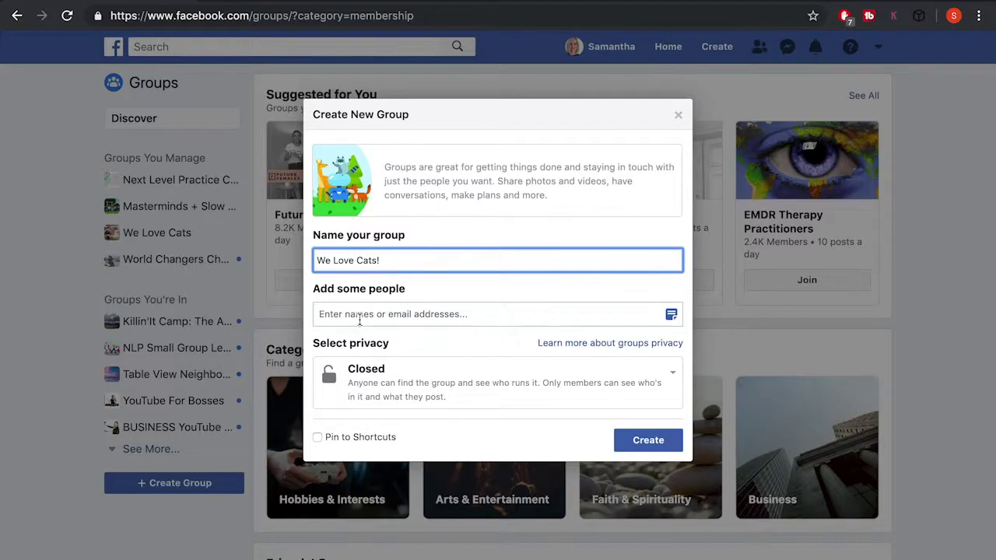
pyautogui.click(359, 315)
pyautogui.write('jo')
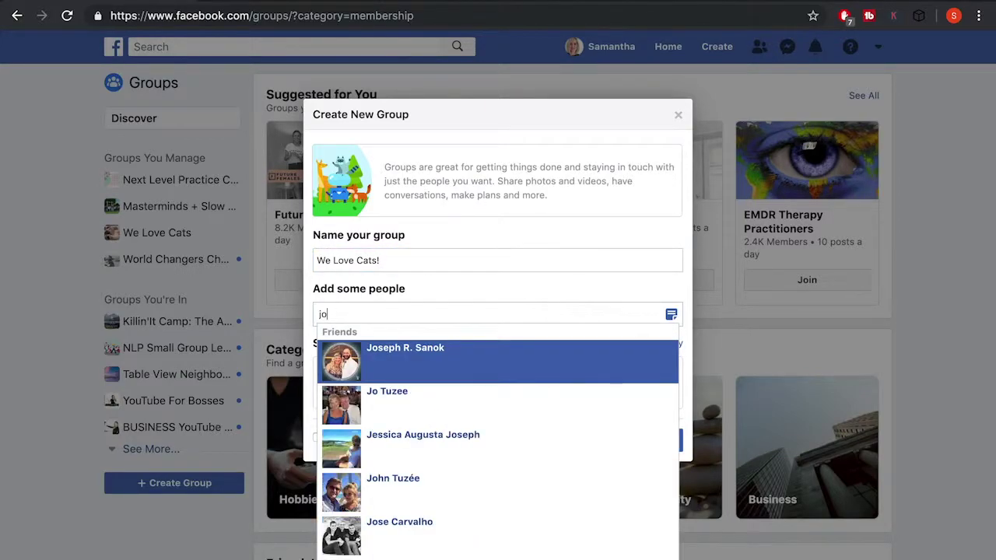
pyautogui.click(410, 350)
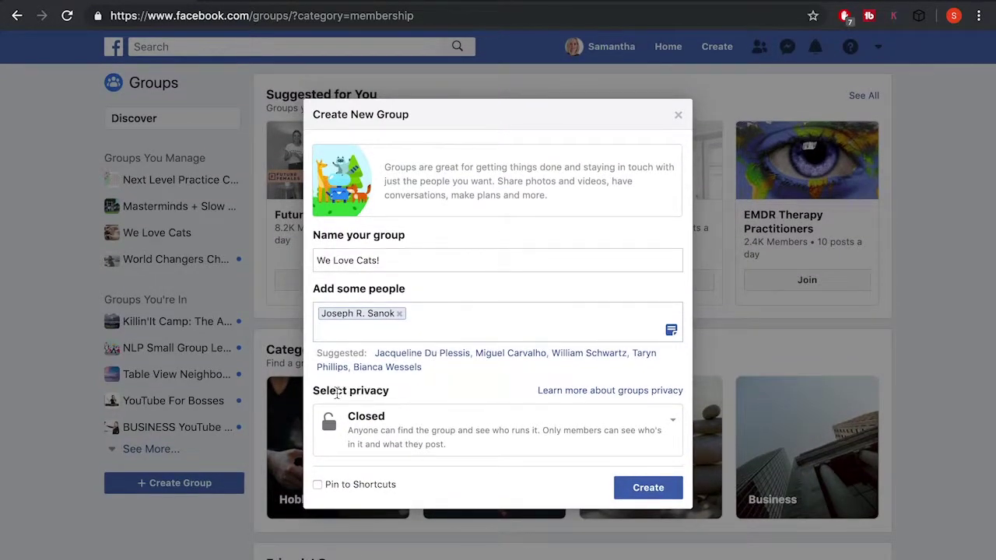
# Step: Set the group's privacy to Secret and create it
pyautogui.click(498, 427)
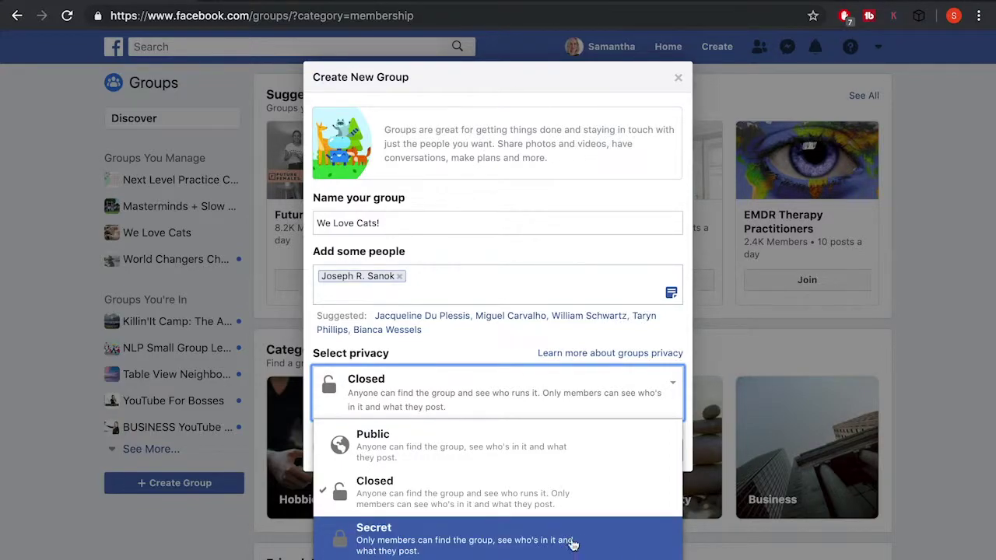
pyautogui.click(386, 549)
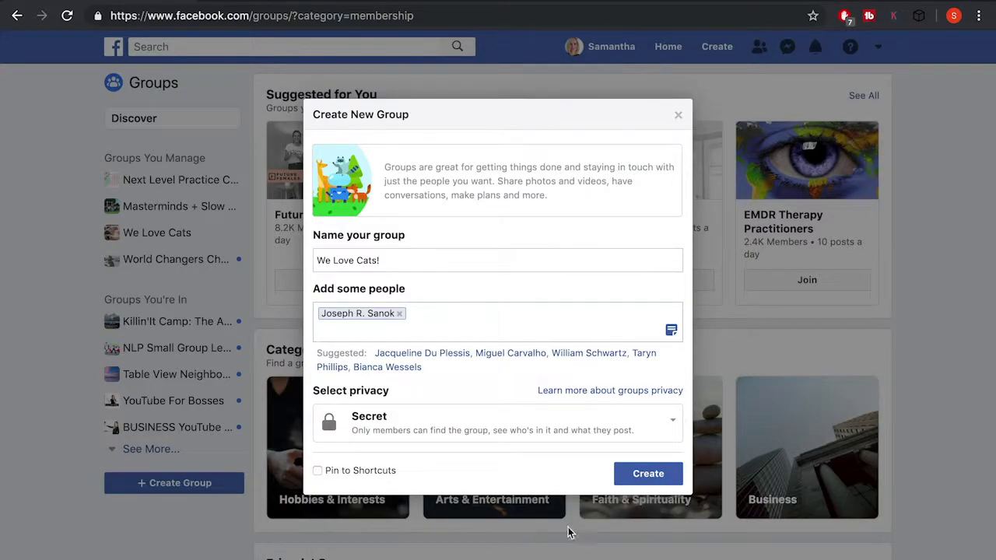
pyautogui.click(644, 472)
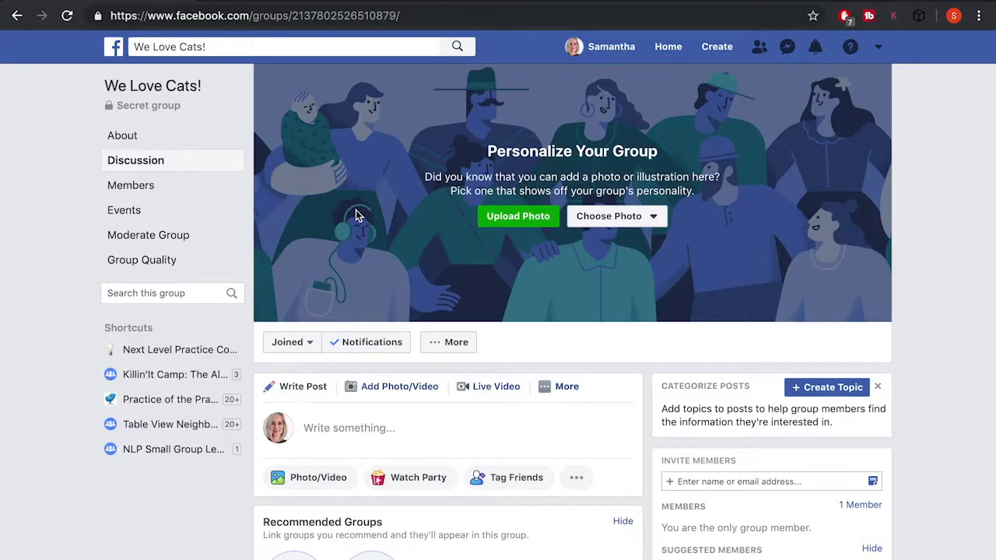
# Step: Upload animal-cat-face-close-up-416160.jpg as the group's cover photo and save it
pyautogui.click(512, 218)
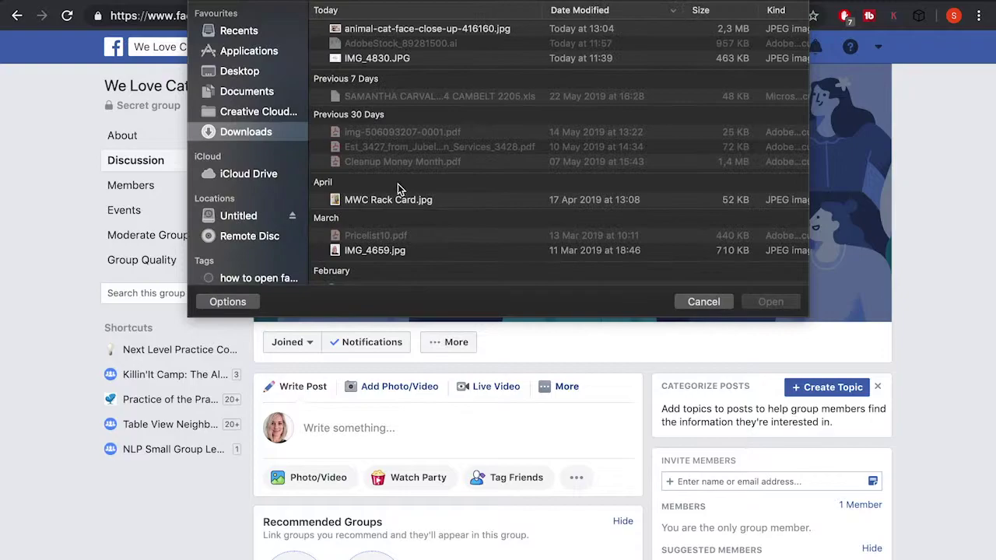
pyautogui.click(408, 30)
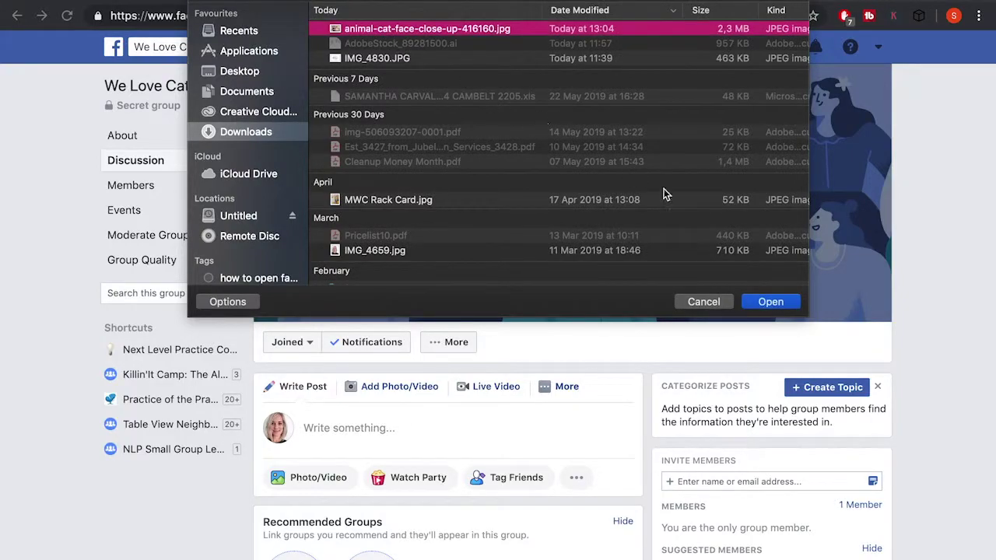
pyautogui.click(791, 304)
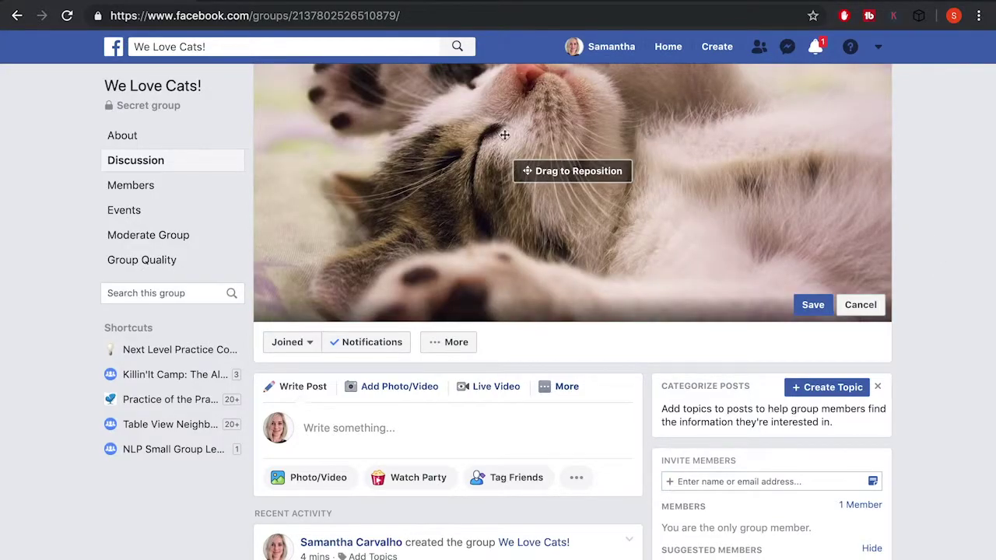
pyautogui.click(809, 305)
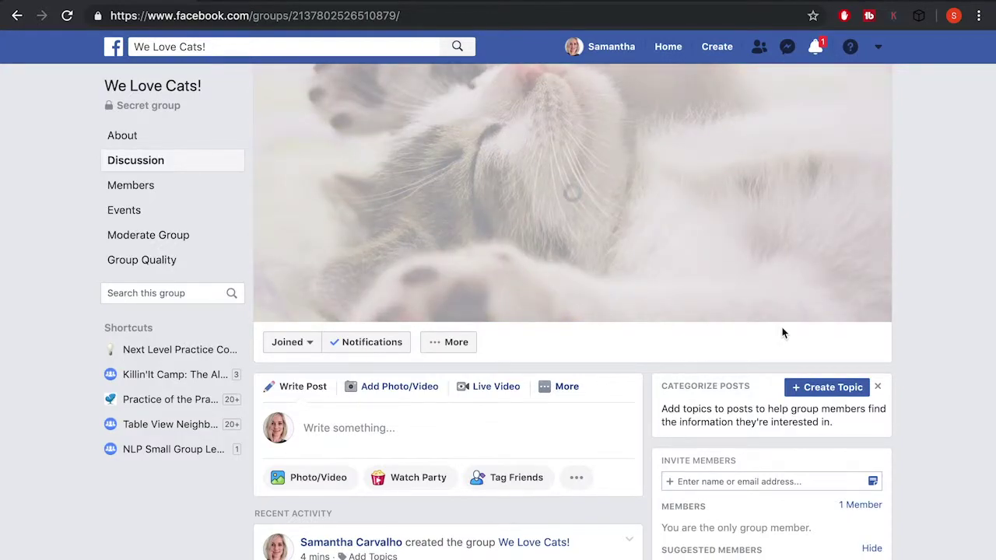
# Step: Begin the group description with 'This group is for people who love cats. Rules include'
pyautogui.scroll(-5, 782, 333)
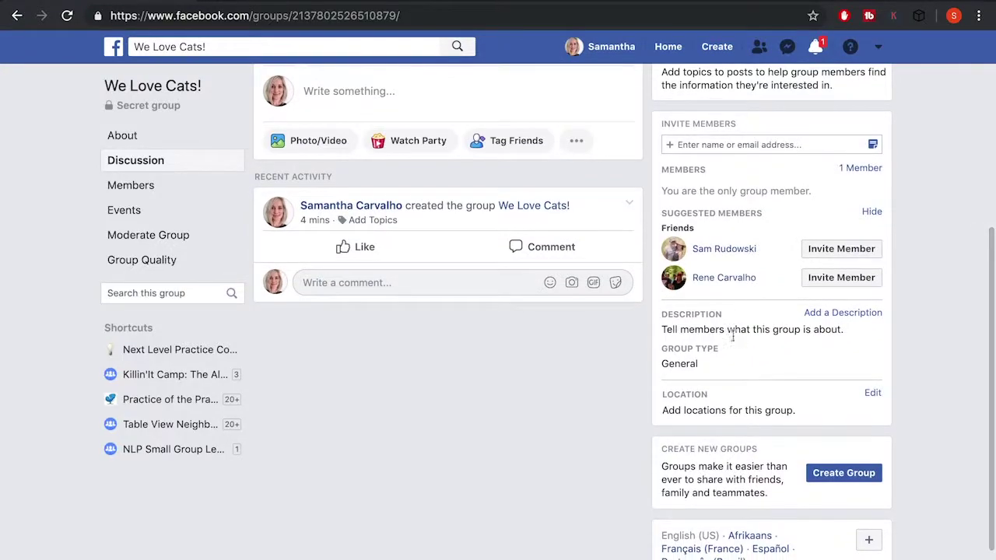
pyautogui.click(821, 313)
pyautogui.click(716, 328)
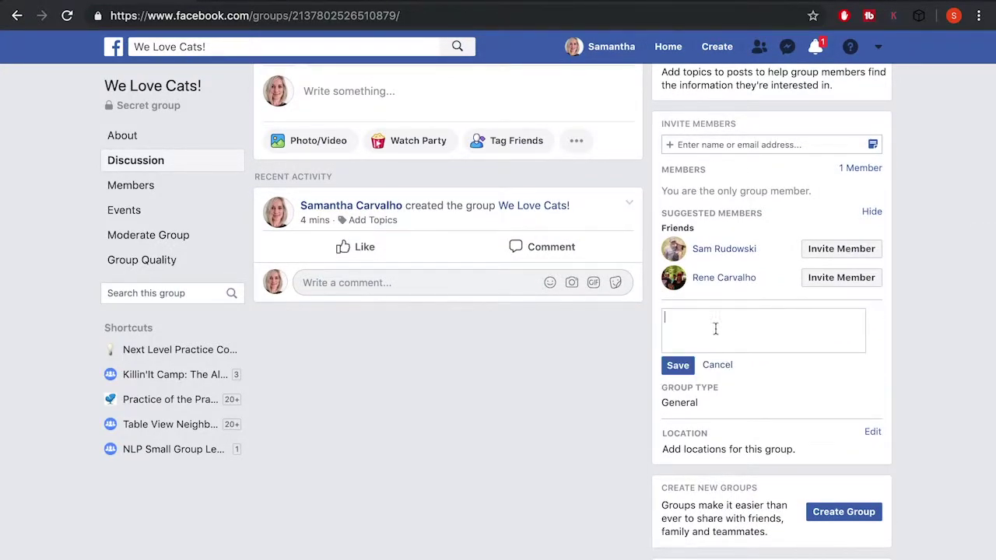
pyautogui.write('This group is for people who love cats.')
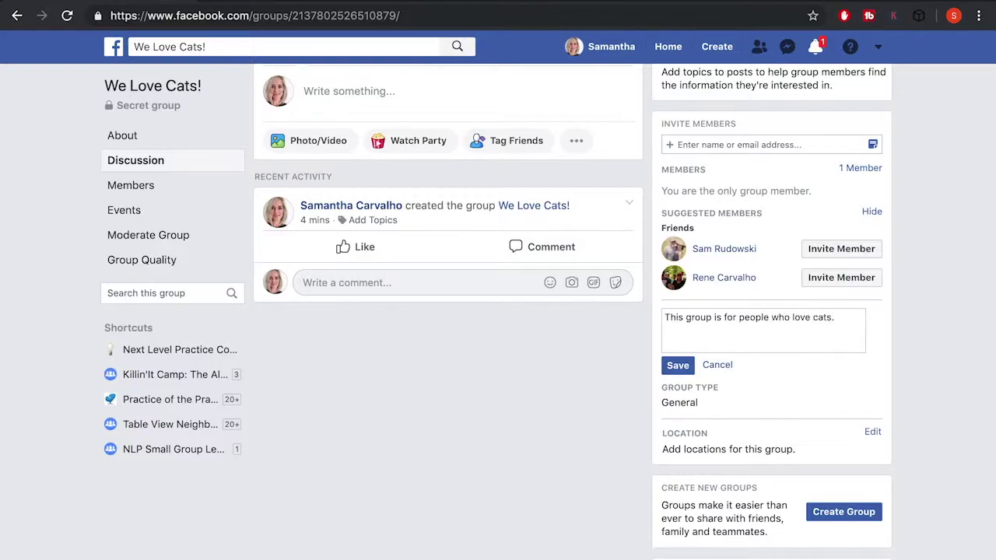
pyautogui.write(' Rules include:')
pyautogui.press('Return')
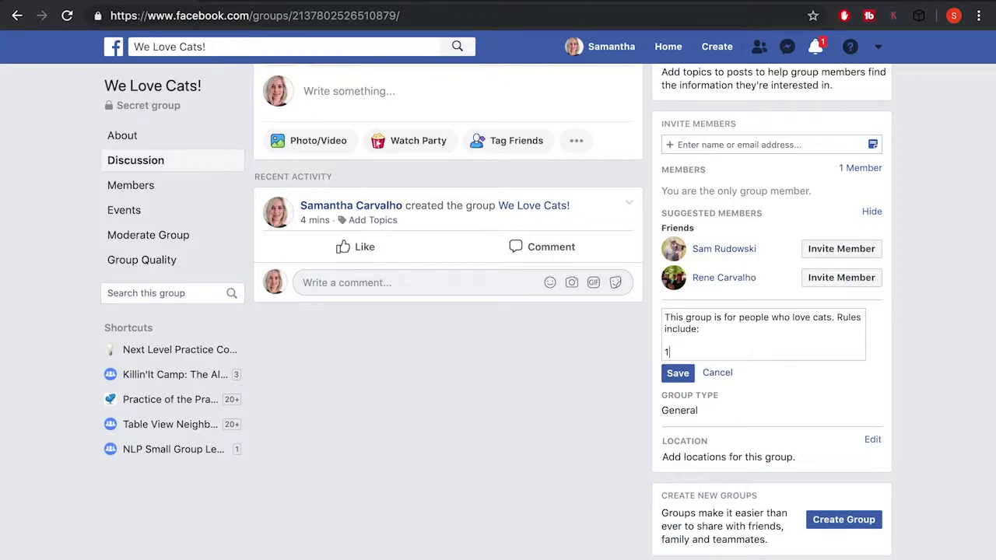
# Step: List rules '1. You have to love cats', '2. Don't sell any products', '3. No rudeness', then save
pyautogui.write('1. You have to love cats')
pyautogui.press('Return')
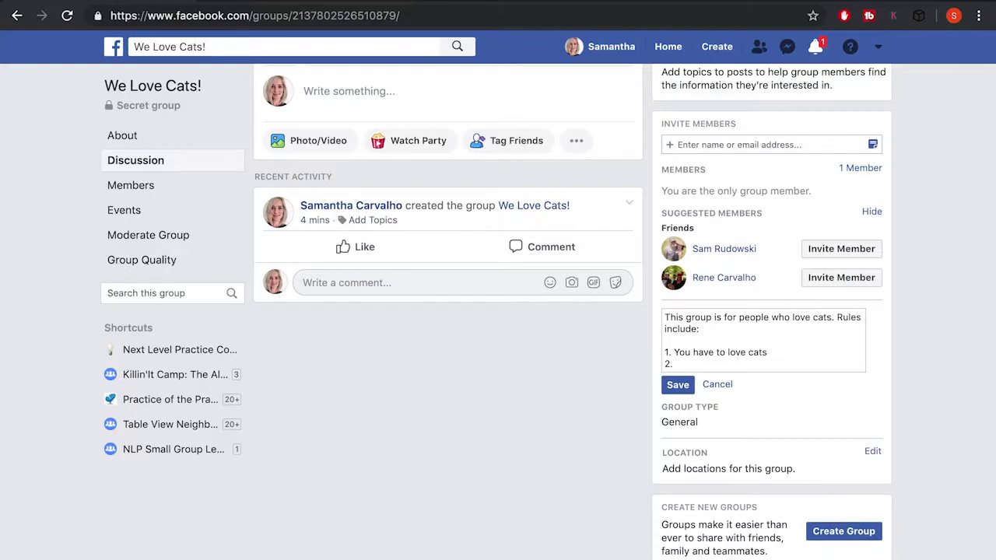
pyautogui.write("2. Don't sell any products")
pyautogui.press('Return')
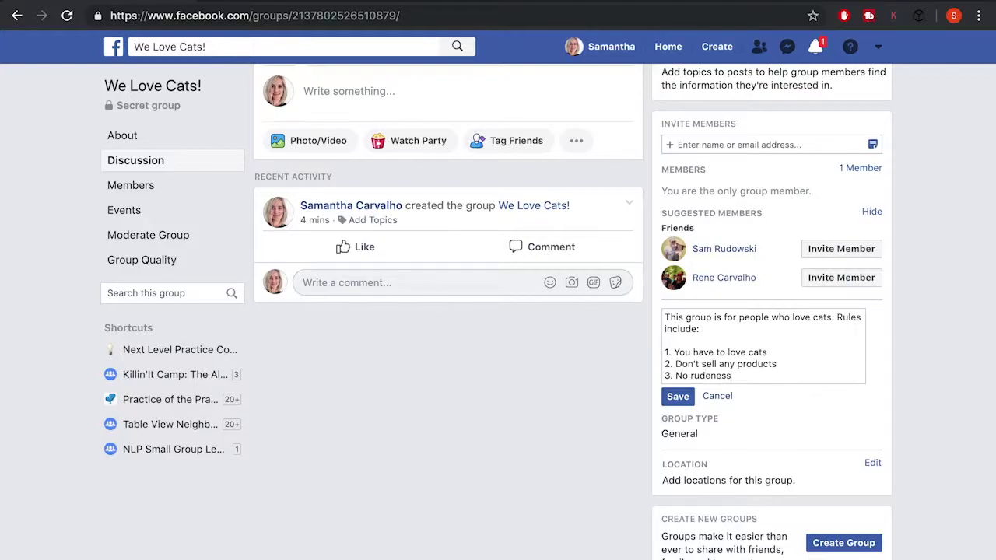
pyautogui.write('3. No rudeness')
pyautogui.scroll(-1, 761, 323)
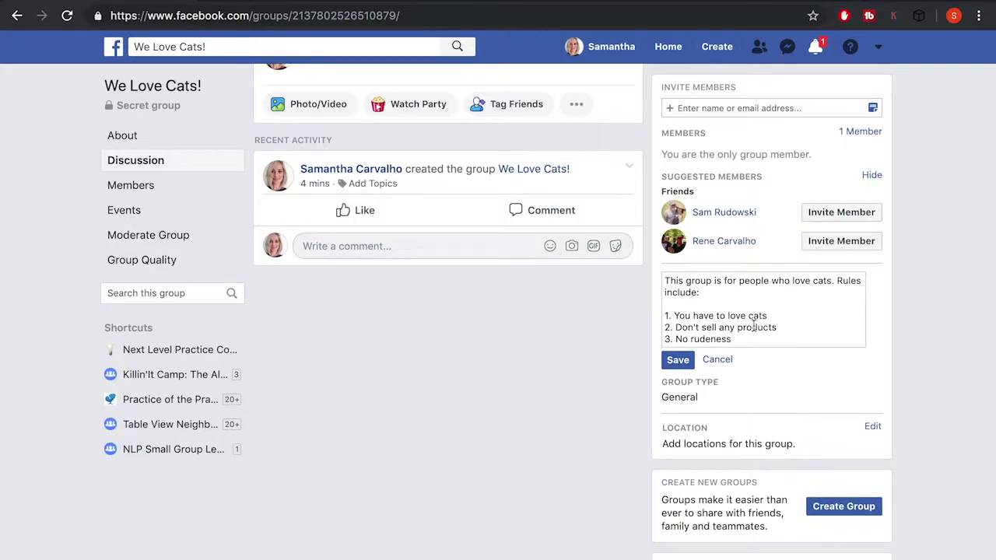
pyautogui.scroll(1, 722, 299)
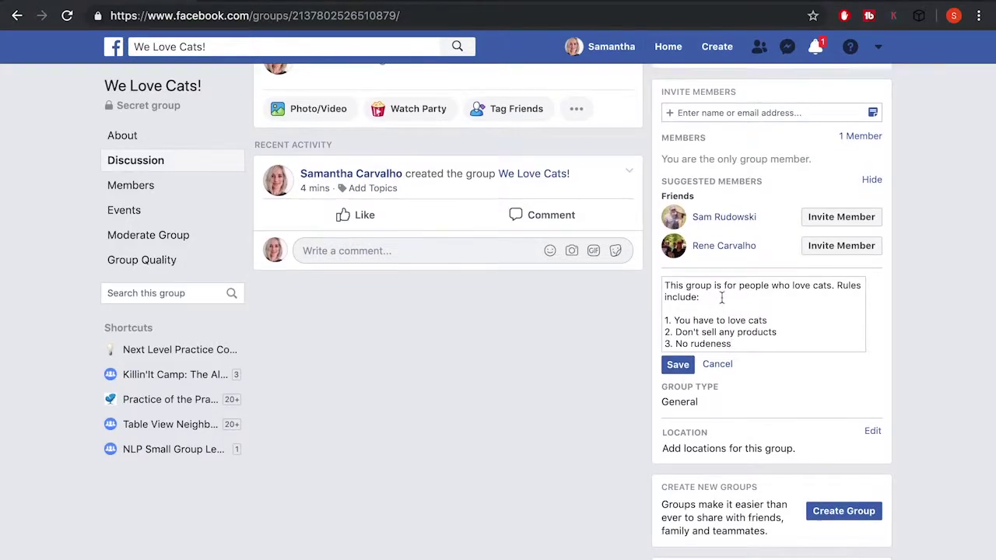
pyautogui.click(678, 367)
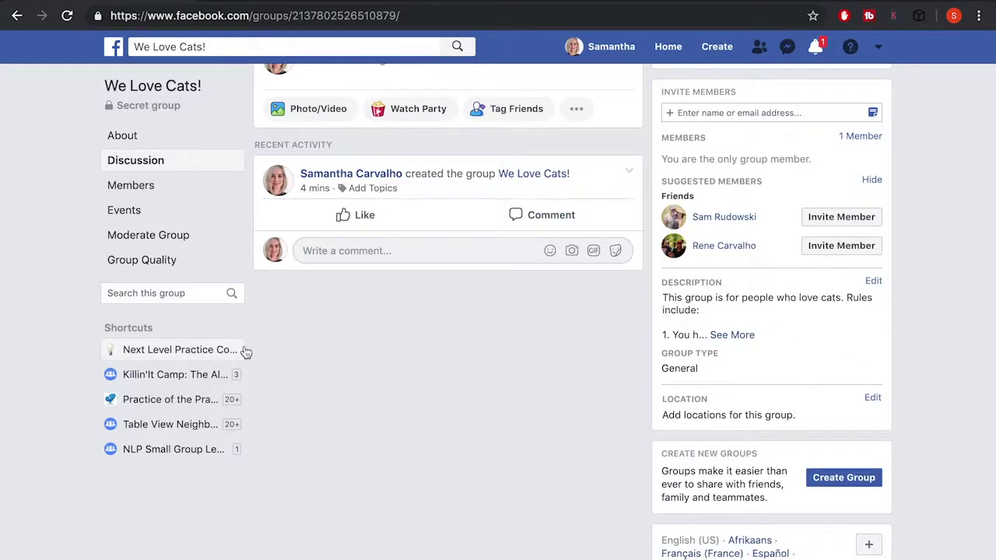
pyautogui.scroll(3, 245, 351)
pyautogui.scroll(5, 245, 352)
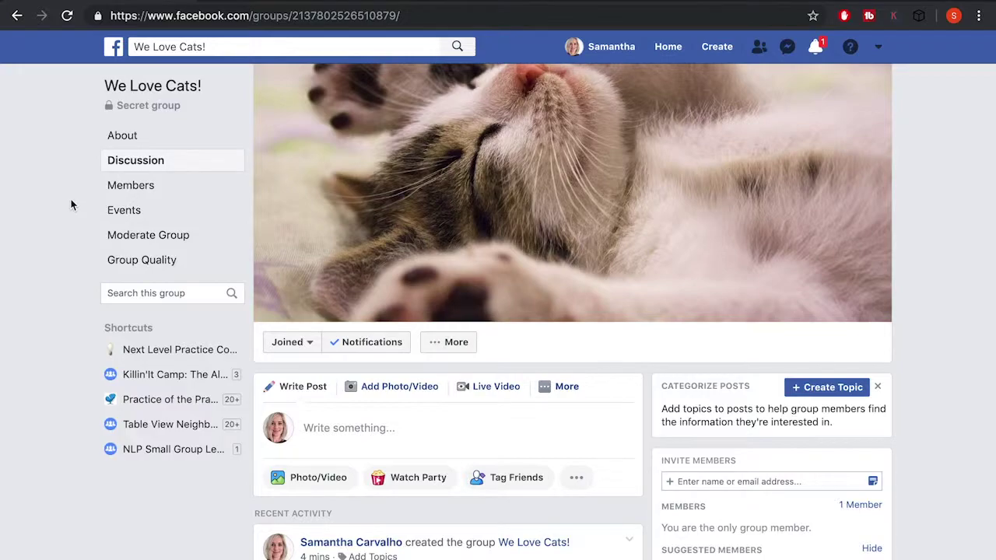
pyautogui.click(129, 185)
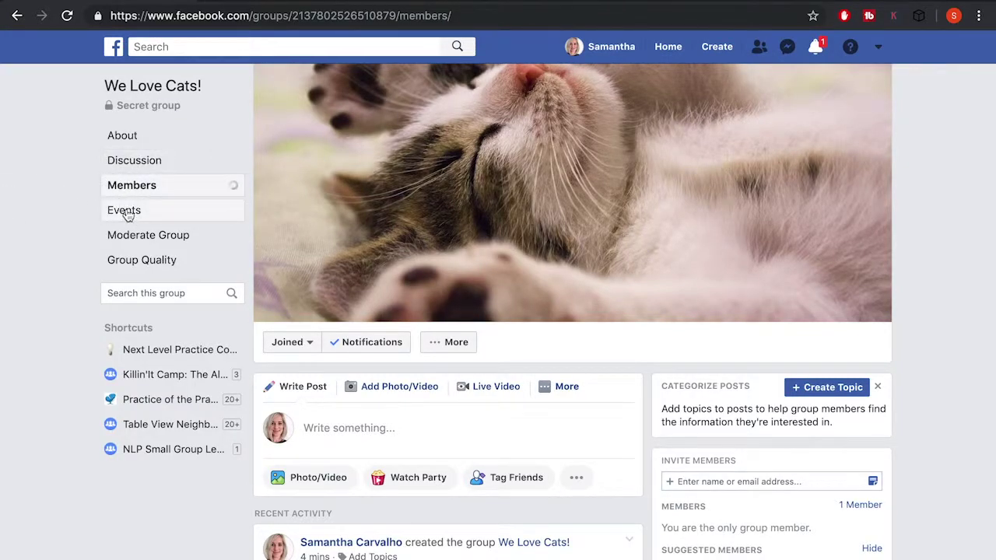
pyautogui.click(129, 211)
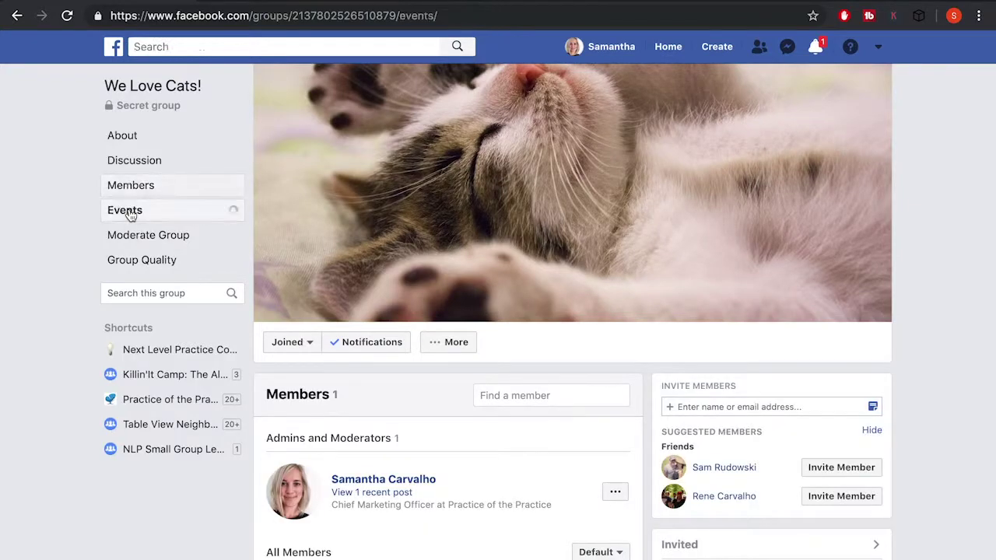
pyautogui.click(330, 392)
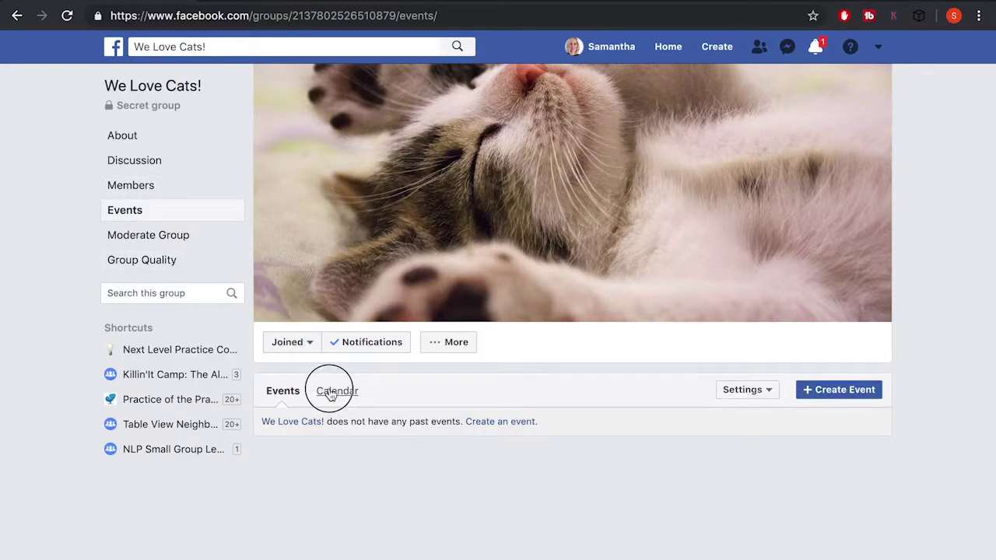
pyautogui.click(139, 239)
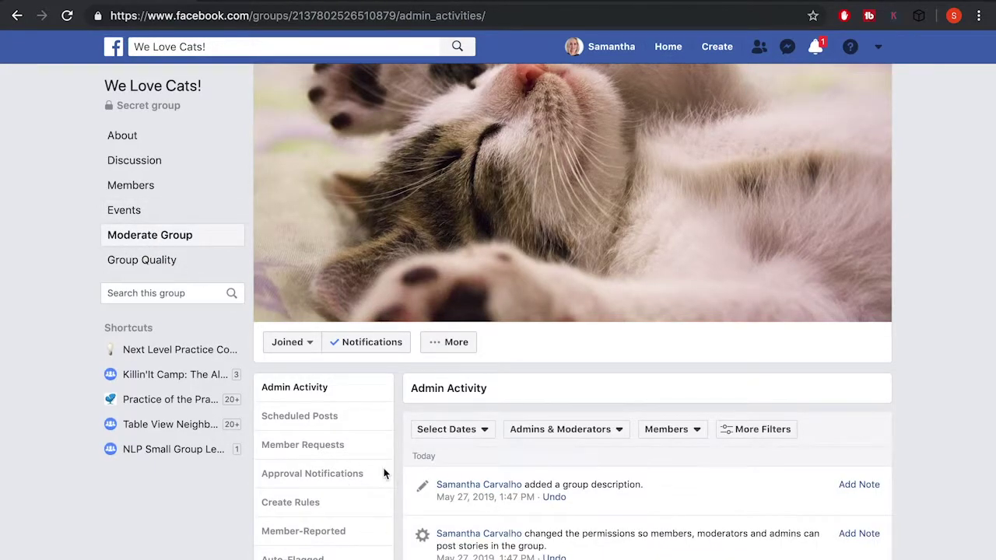
pyautogui.click(123, 90)
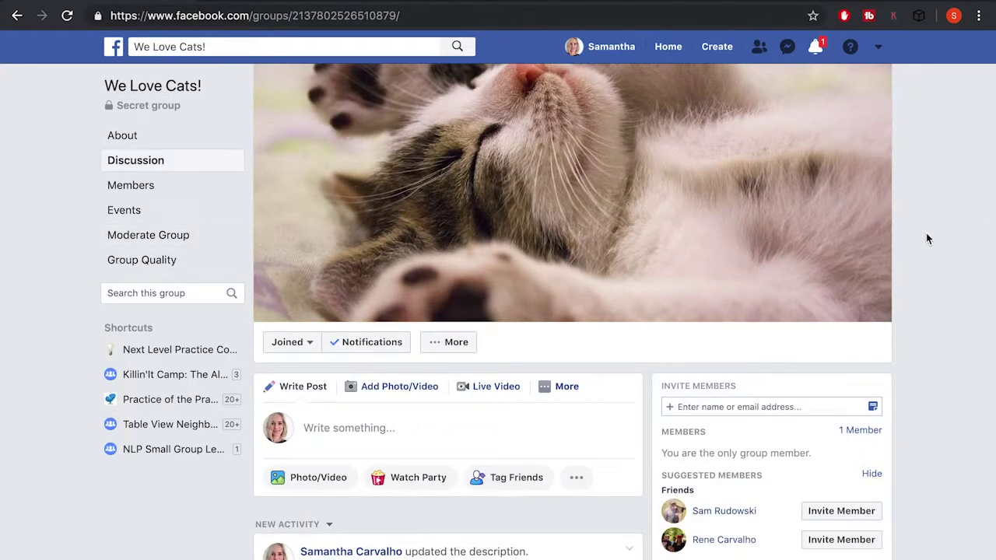
# Step: Add a personal note field to the group's Invite Members box
pyautogui.scroll(-3, 926, 233)
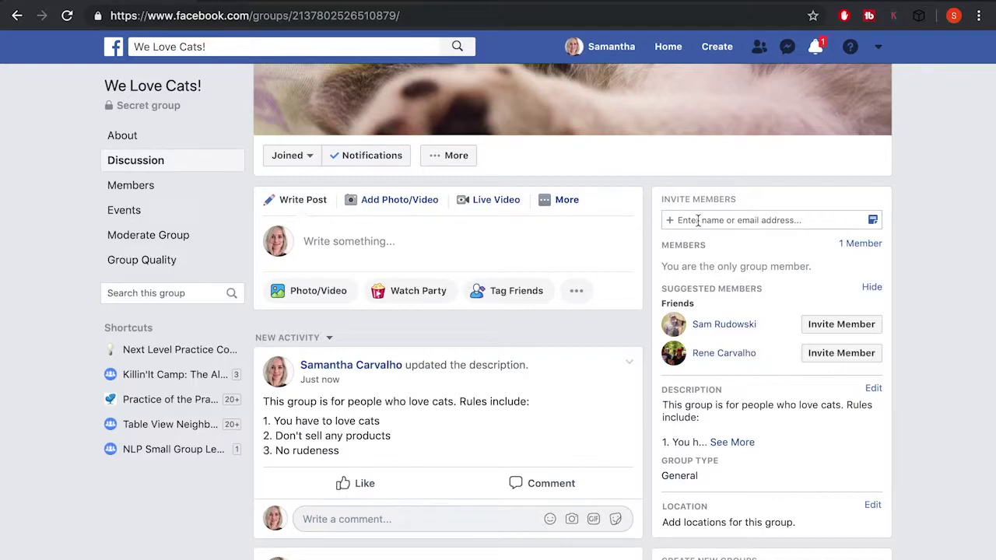
pyautogui.click(763, 222)
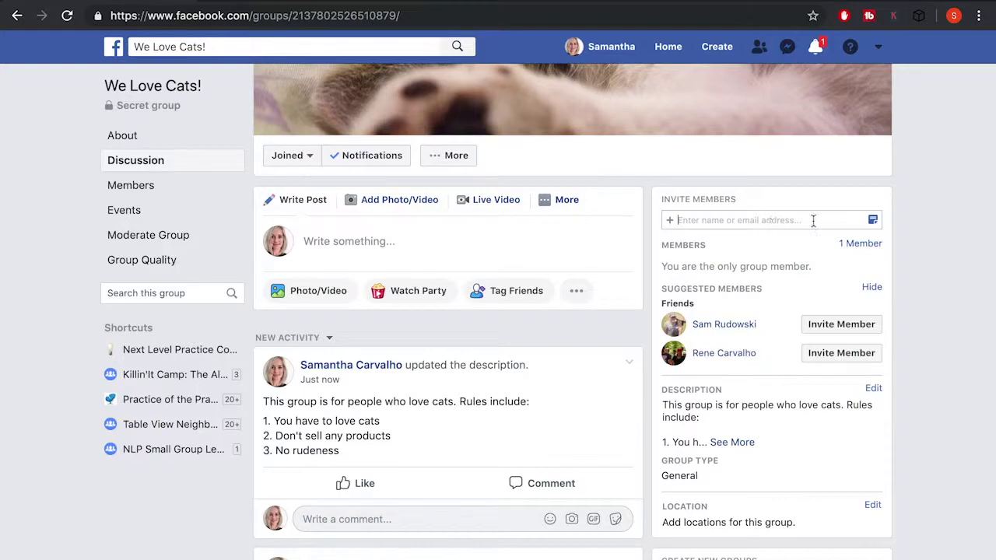
pyautogui.click(872, 220)
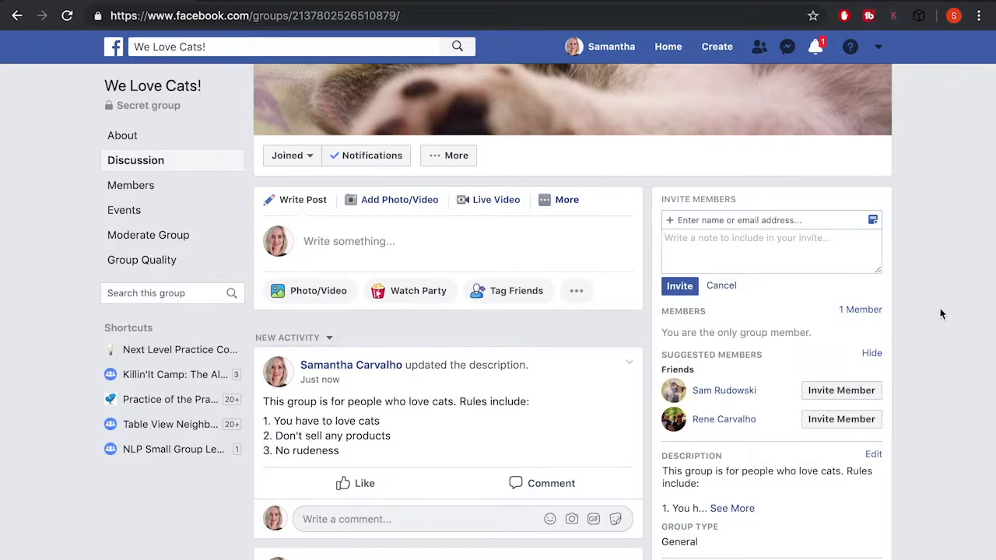
# Step: Open the Facebook Home page in a new browser tab
pyautogui.scroll(3, 940, 309)
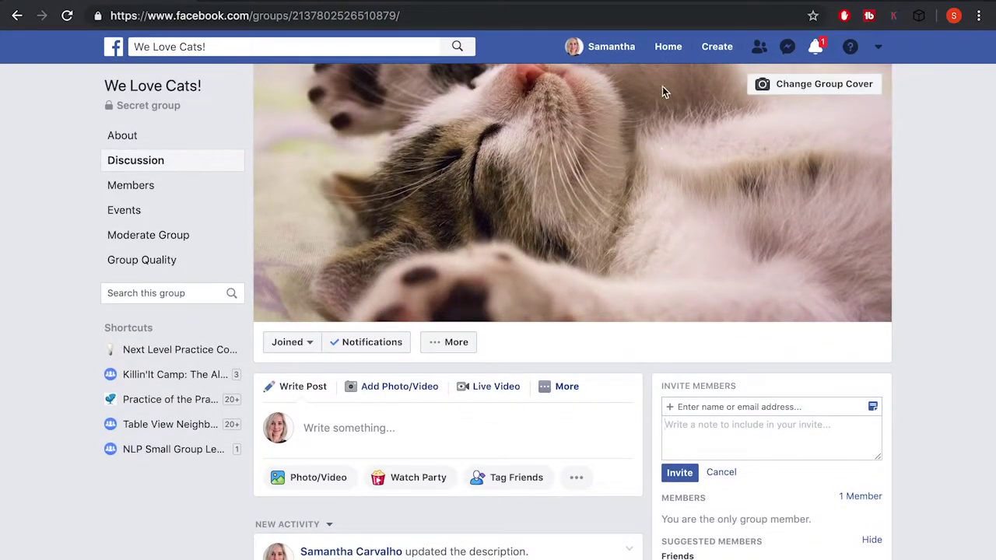
pyautogui.rightClick(672, 49)
pyautogui.click(703, 54)
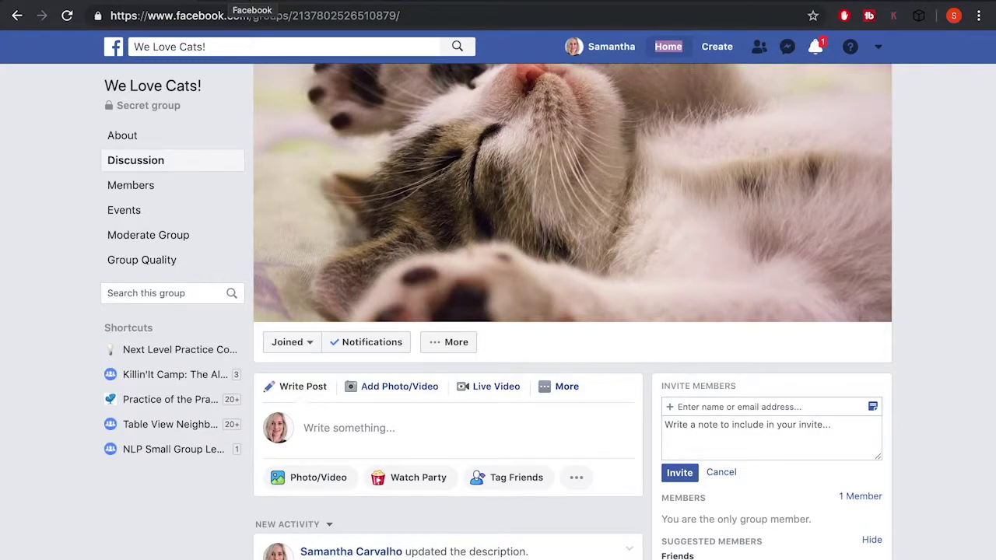
# Step: In the new tab, open the design business Page from the Your Pages list
pyautogui.click(241, 5)
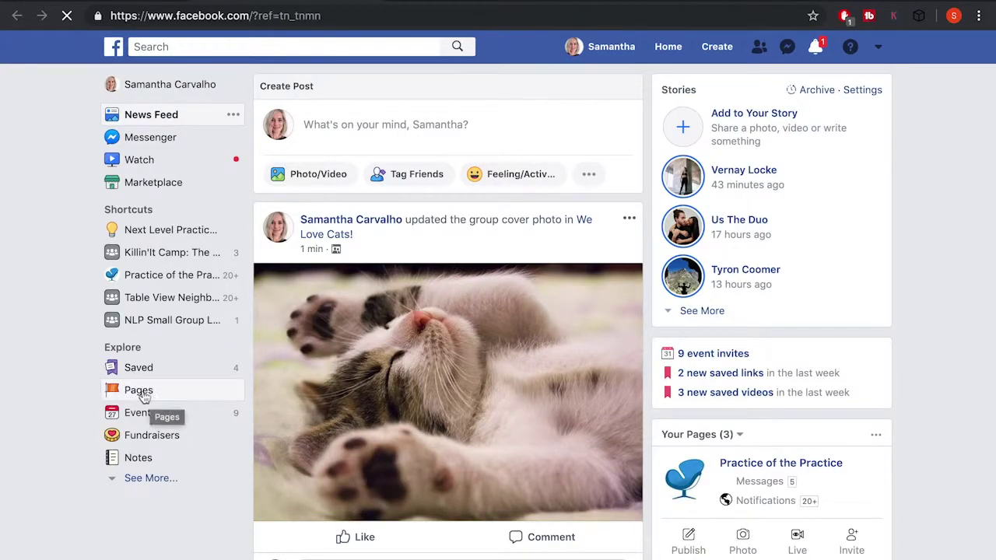
pyautogui.click(138, 392)
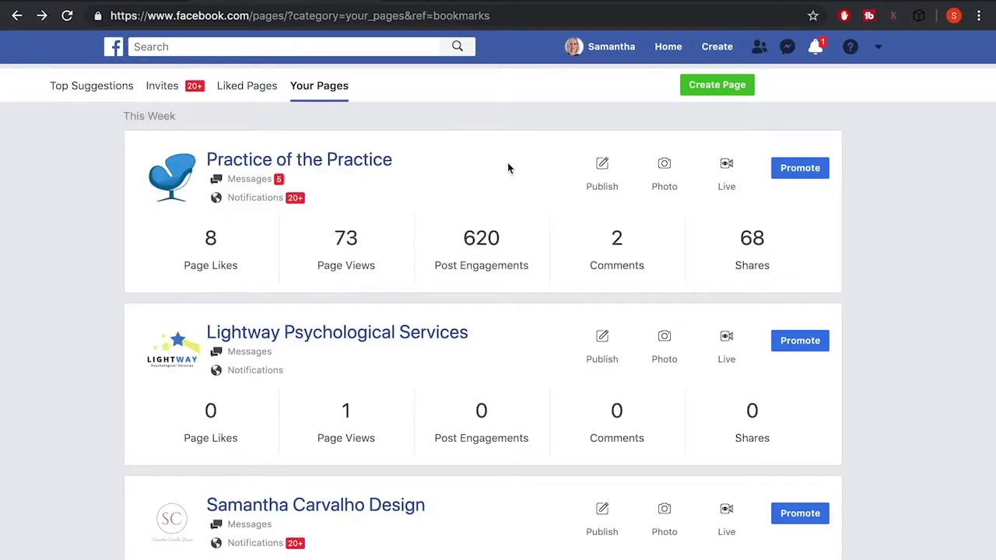
pyautogui.scroll(-3, 507, 168)
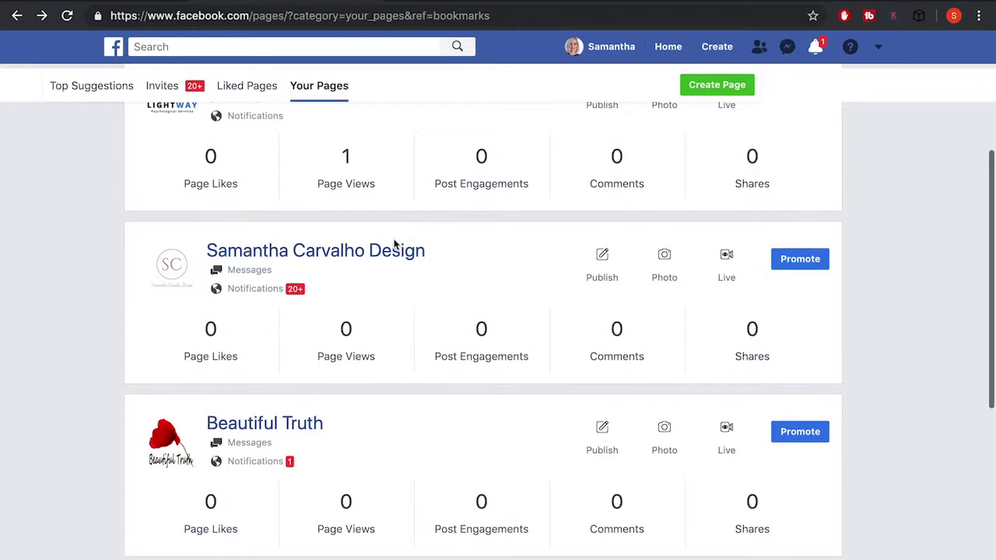
pyautogui.click(382, 253)
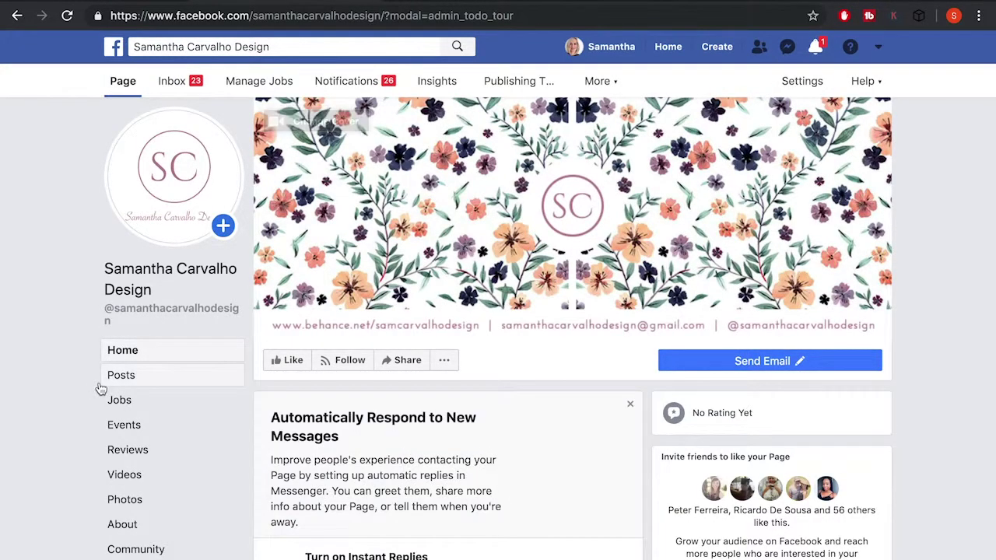
# Step: In the Page's Groups section, choose Link Your Group to pick an existing group
pyautogui.scroll(-3, 100, 389)
pyautogui.click(127, 441)
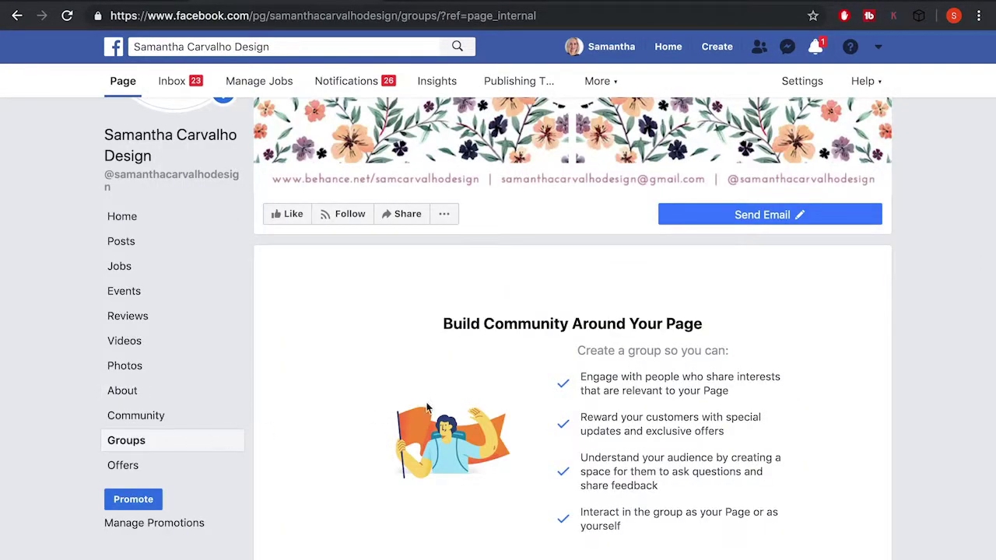
pyautogui.scroll(-2, 579, 372)
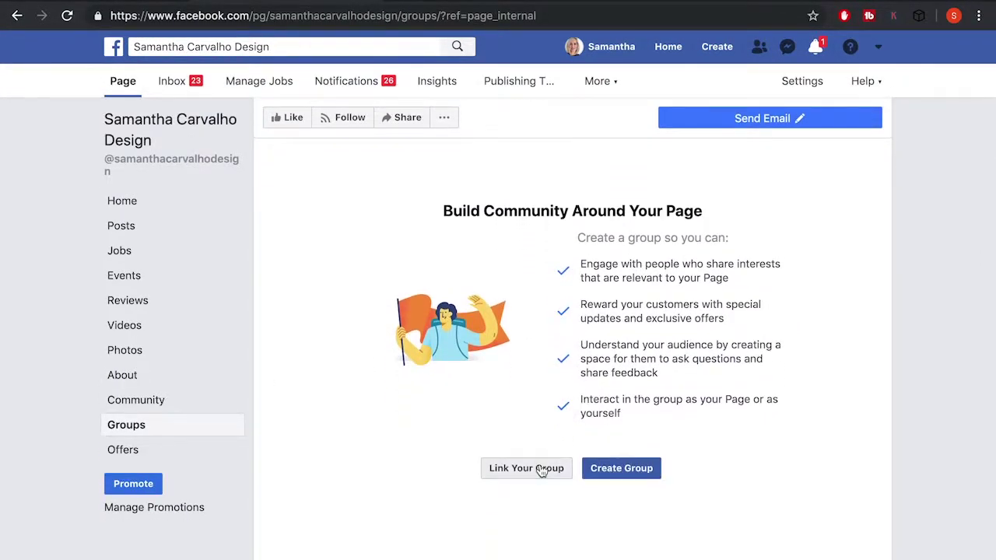
pyautogui.click(540, 468)
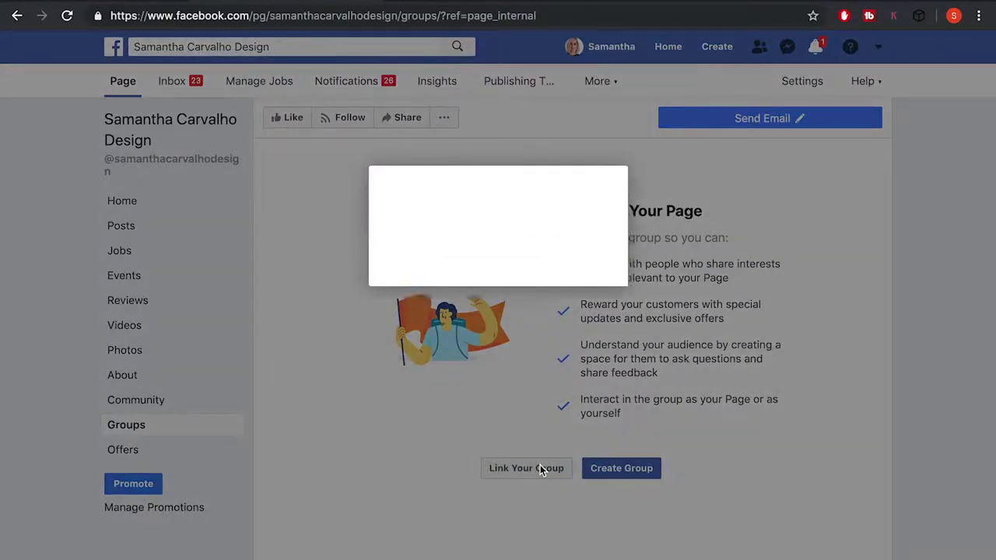